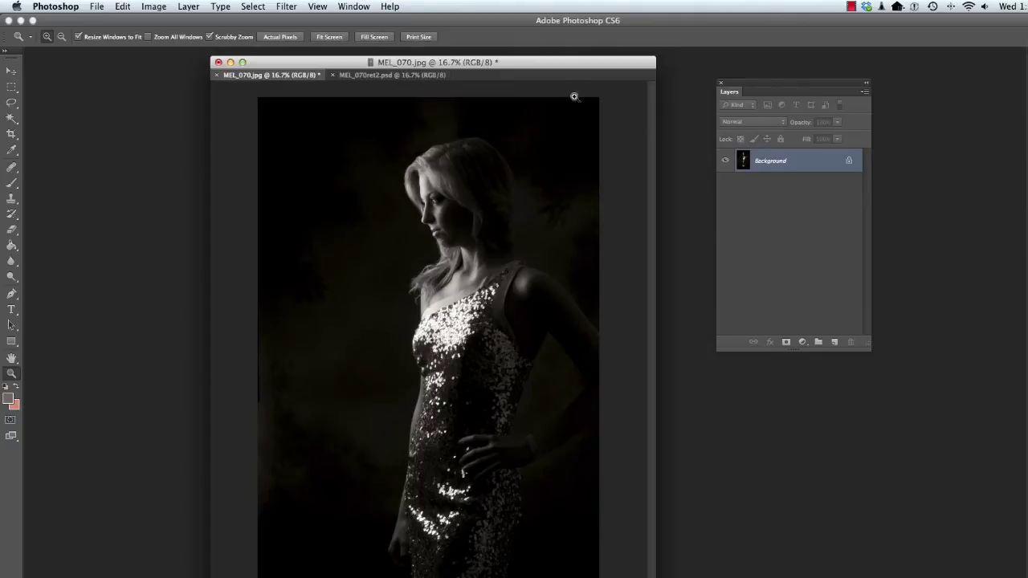
Convert MEL_070.jpg's locked Background into a regular layer named Layer 0
left_click_drag(590, 62, 591, 70)
left_click_drag(757, 92, 744, 100)
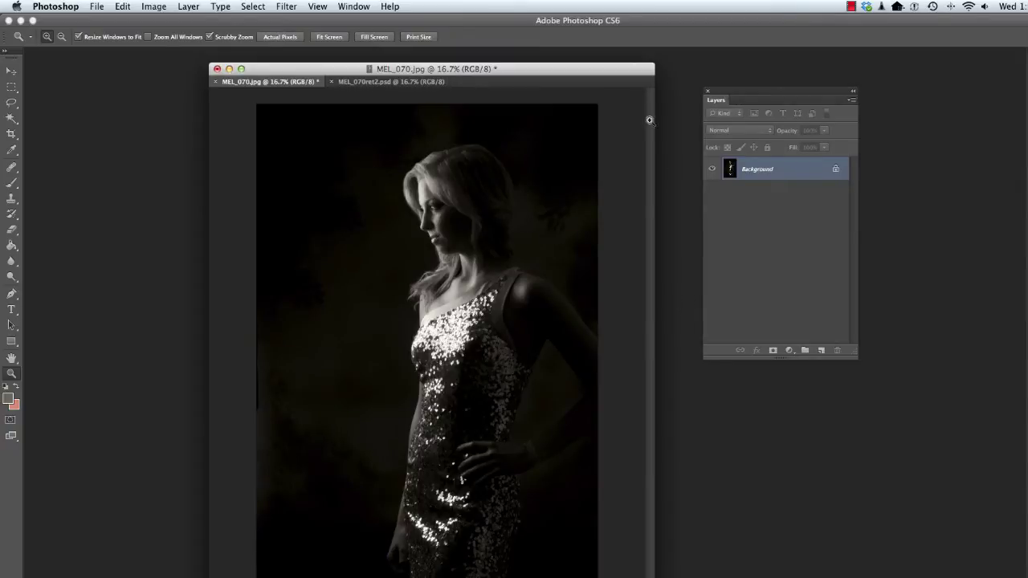
left_click_drag(618, 72, 616, 67)
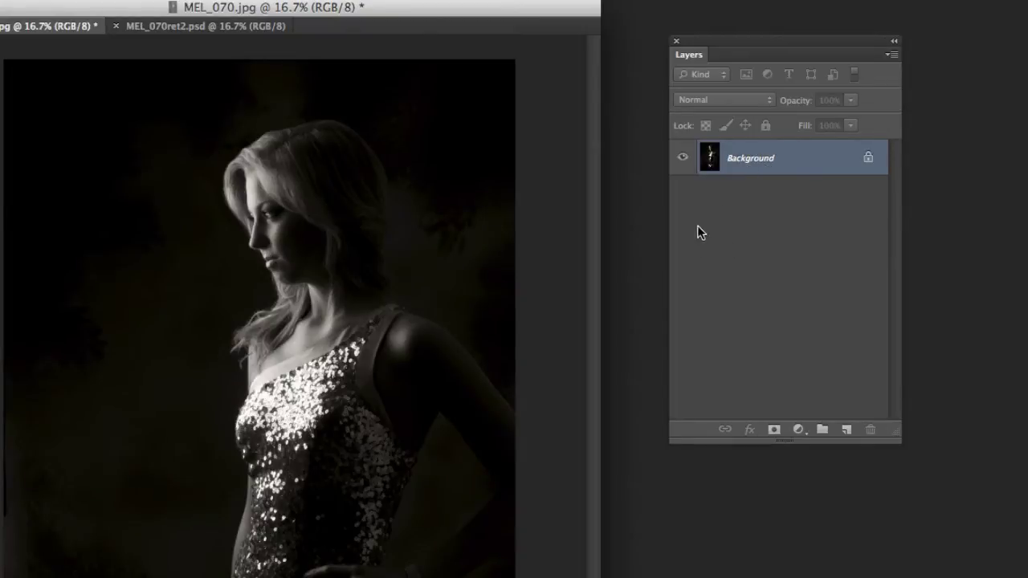
double_click(754, 158)
left_click_drag(497, 363, 511, 281)
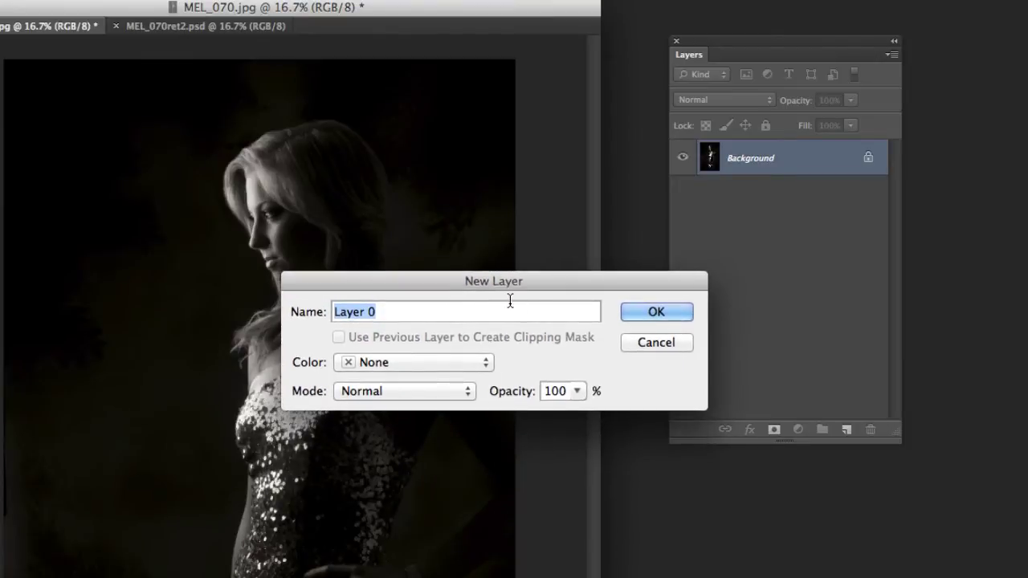
left_click(657, 312)
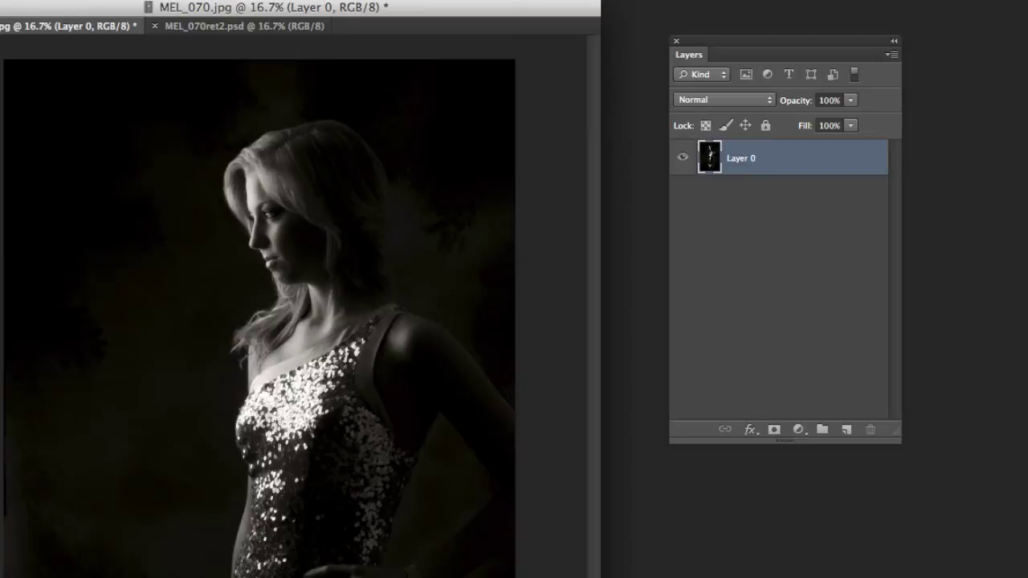
Undo Layer 0, unlock Background by dragging its lock to the trash, then undo again
key("ctrl+z")
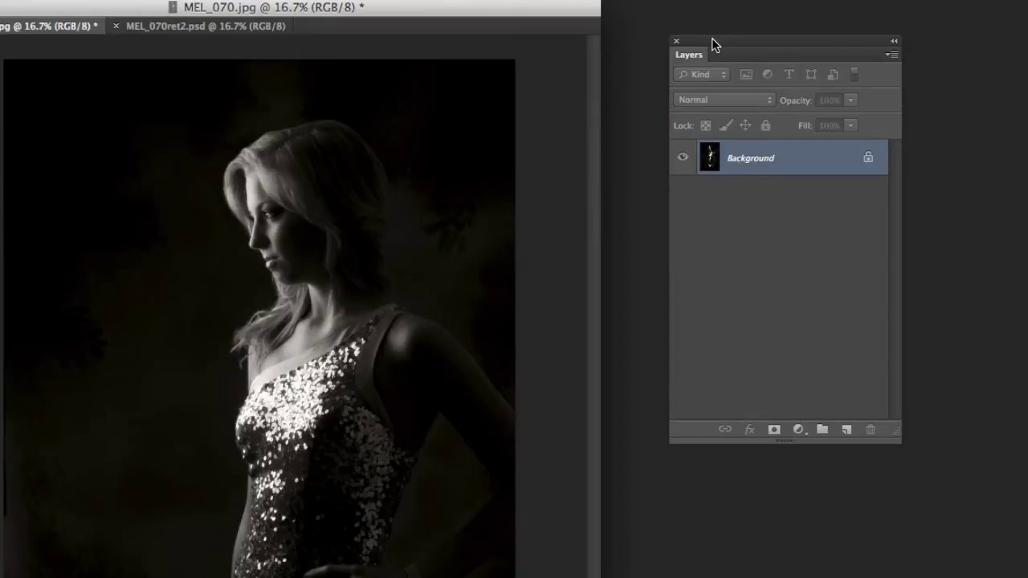
left_click_drag(720, 39, 707, 40)
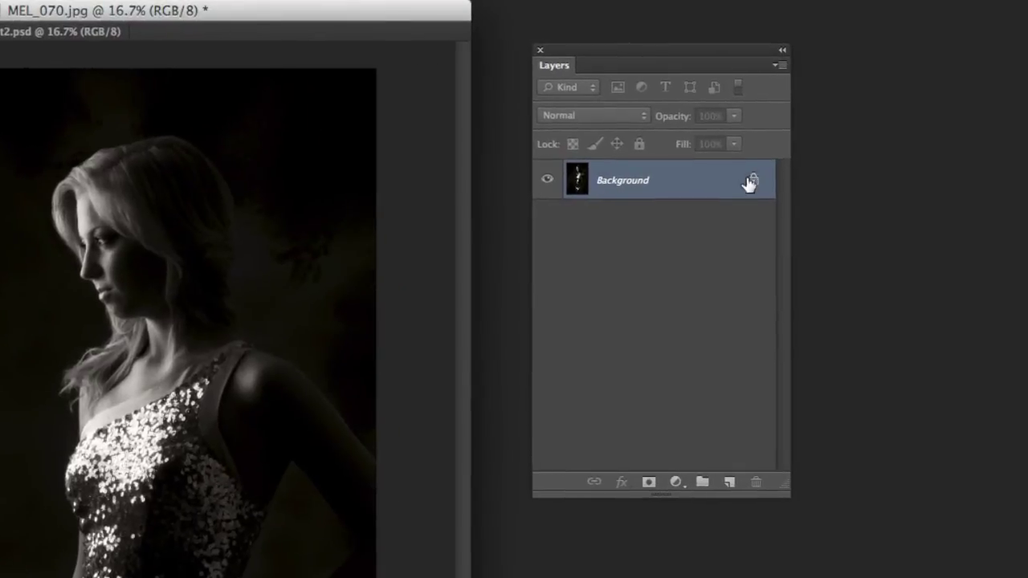
left_click_drag(754, 182, 756, 482)
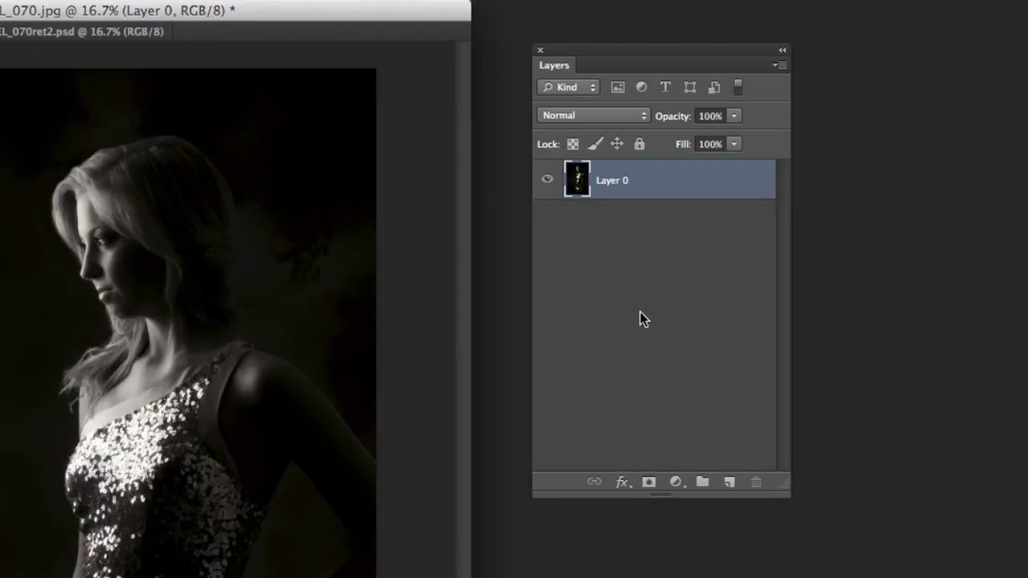
key("super+z")
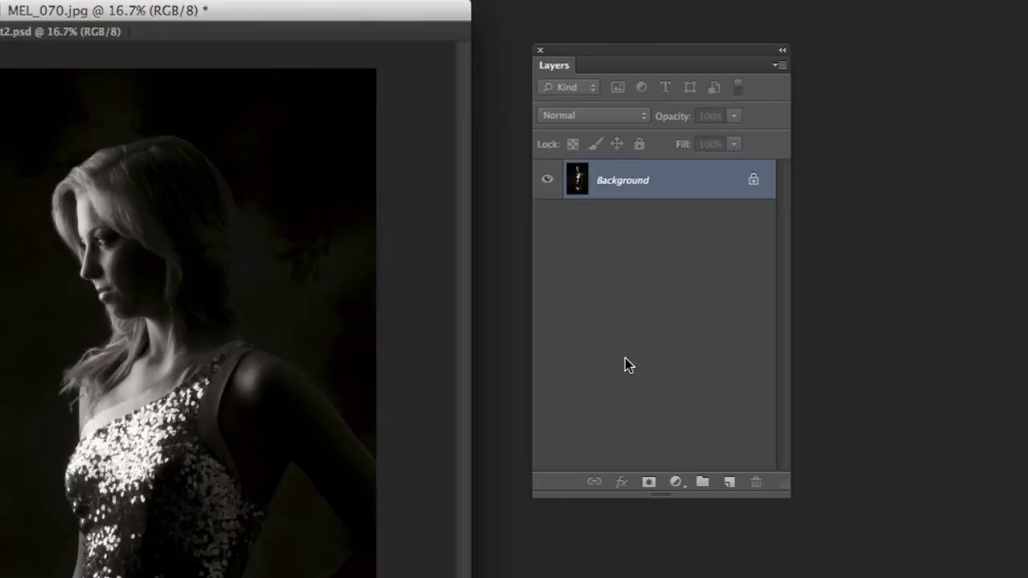
Alt-double-click Background to convert it straight to Layer 0, then undo back to Background
left_click_drag(648, 58, 643, 56)
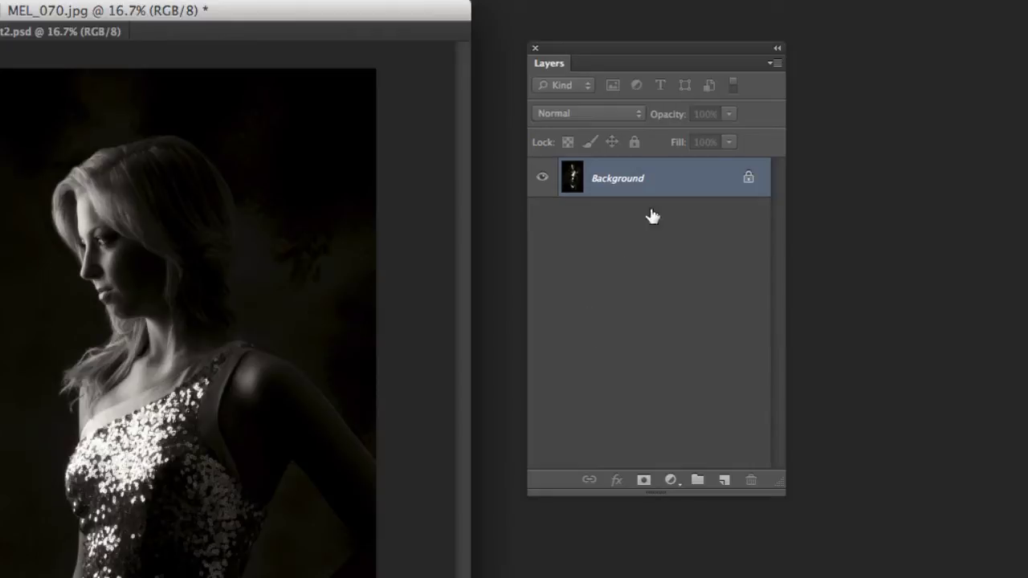
key("alt")
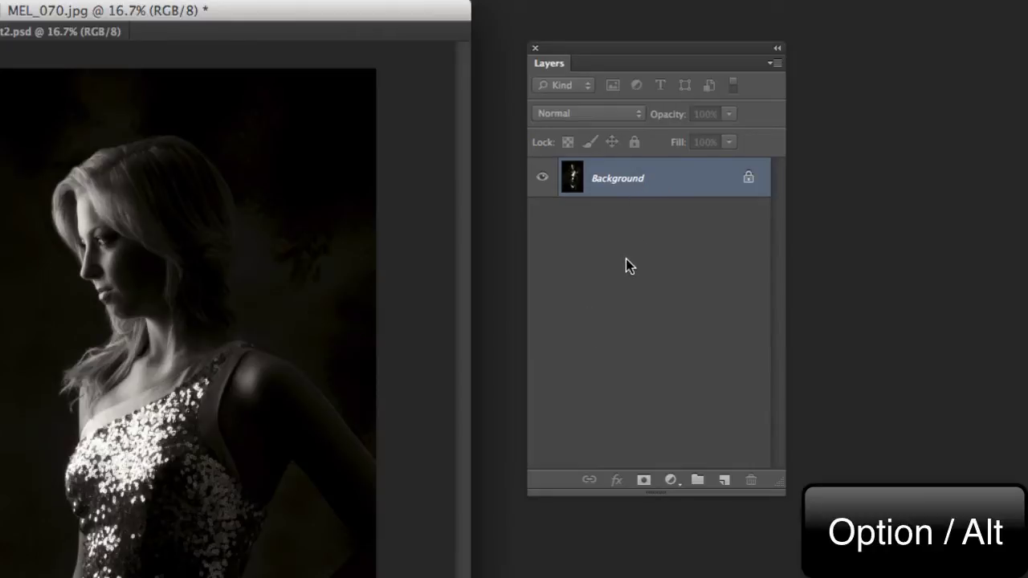
double_click(625, 183, "alt")
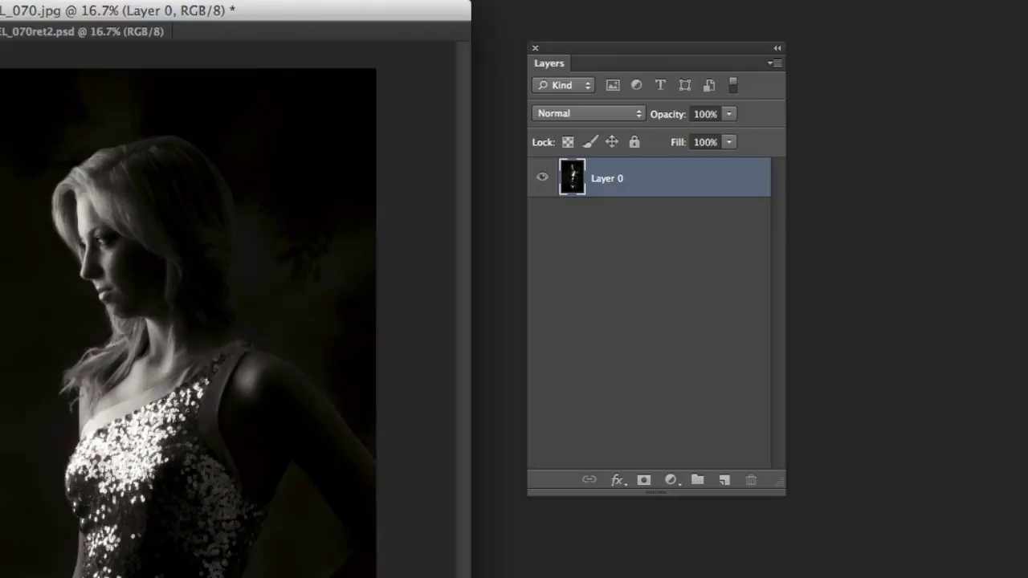
key("super+z")
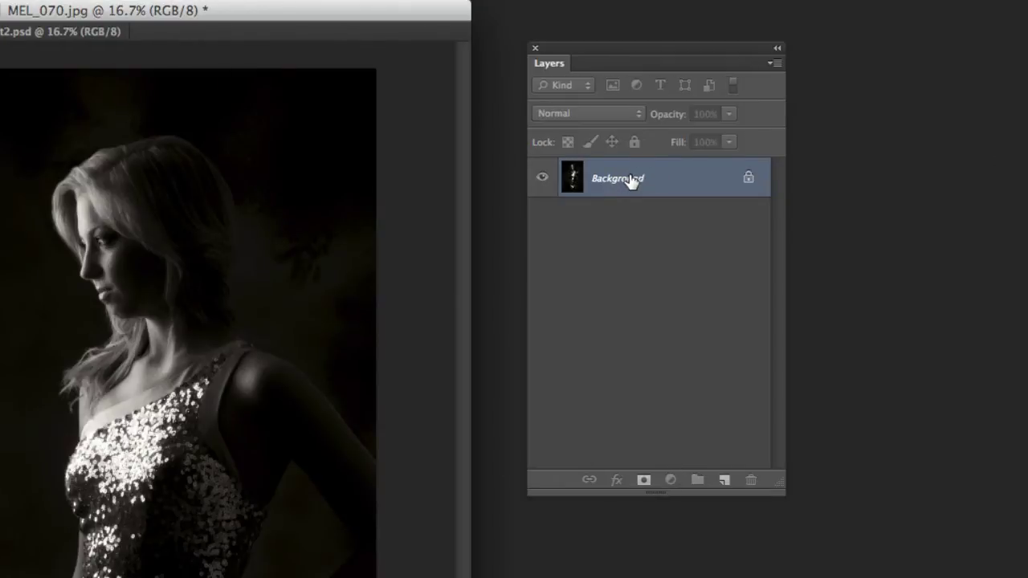
Convert Background to Layer 0 and duplicate it once as Layer 0 copy
double_click(631, 181)
left_click(535, 351)
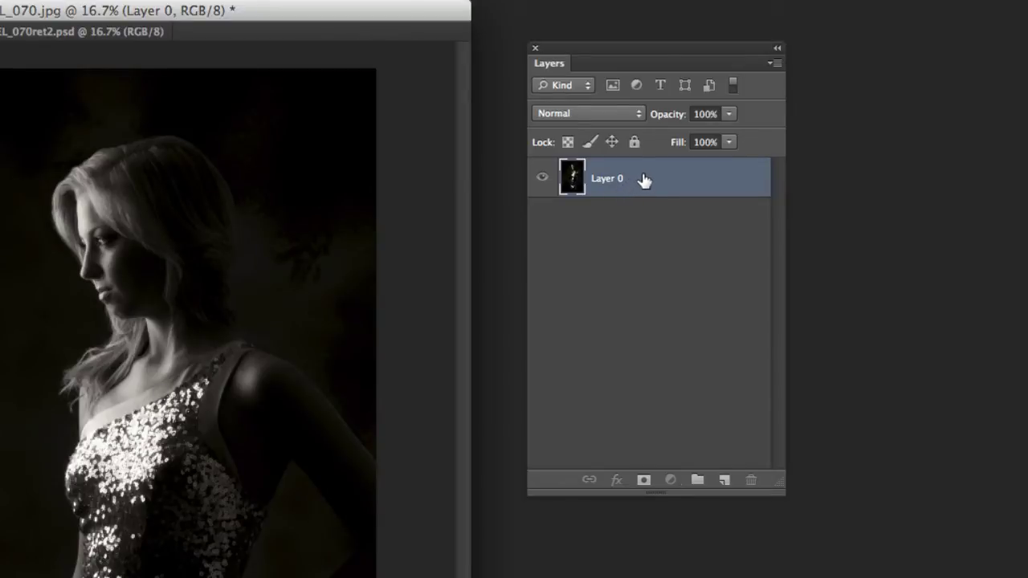
left_click_drag(640, 179, 724, 479)
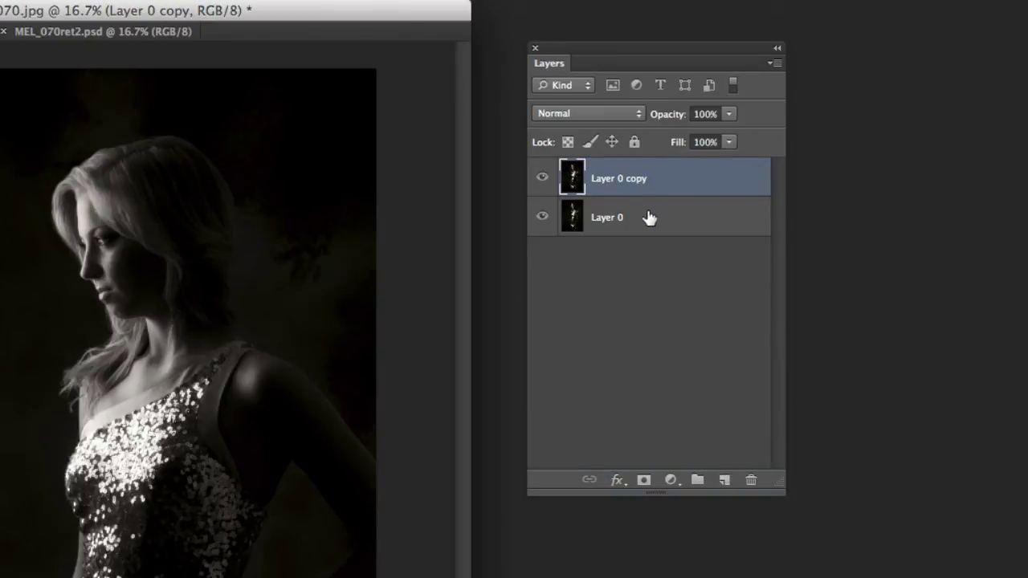
Alt-drag layers to add duplicates up through Layer 0 copy 4 at the top
key("alt")
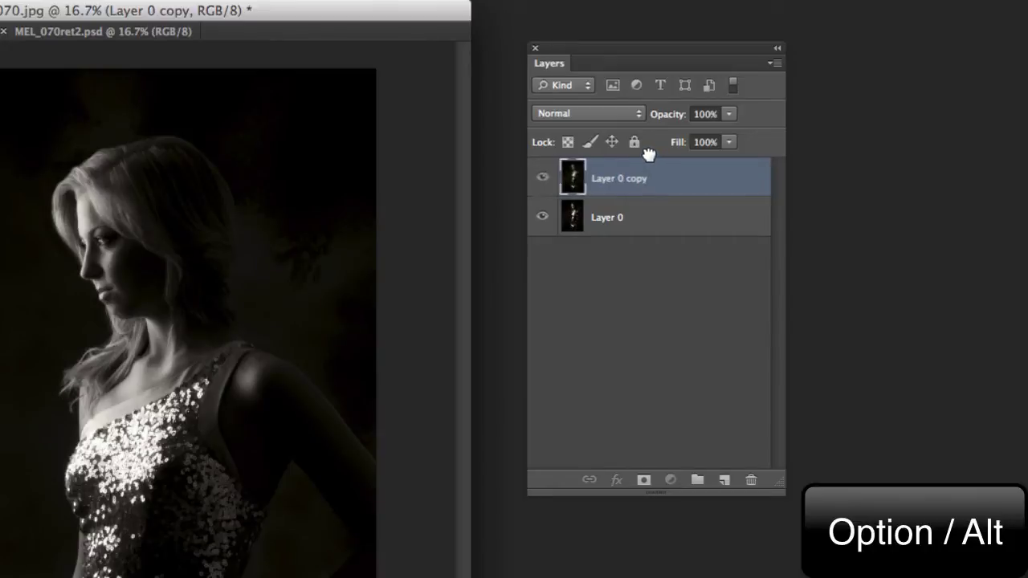
left_click_drag(641, 178, 636, 219)
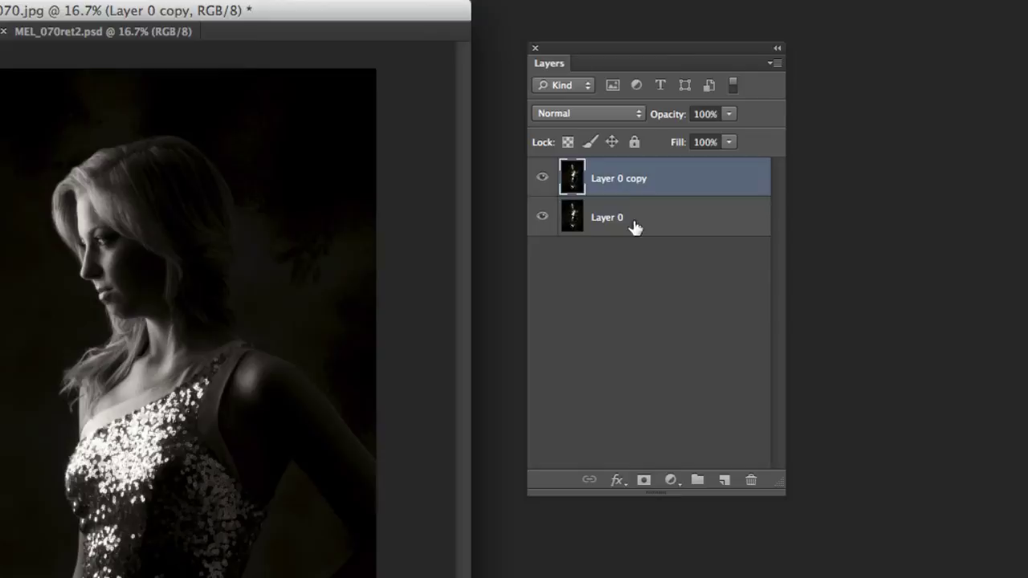
left_click_drag(650, 180, 653, 166)
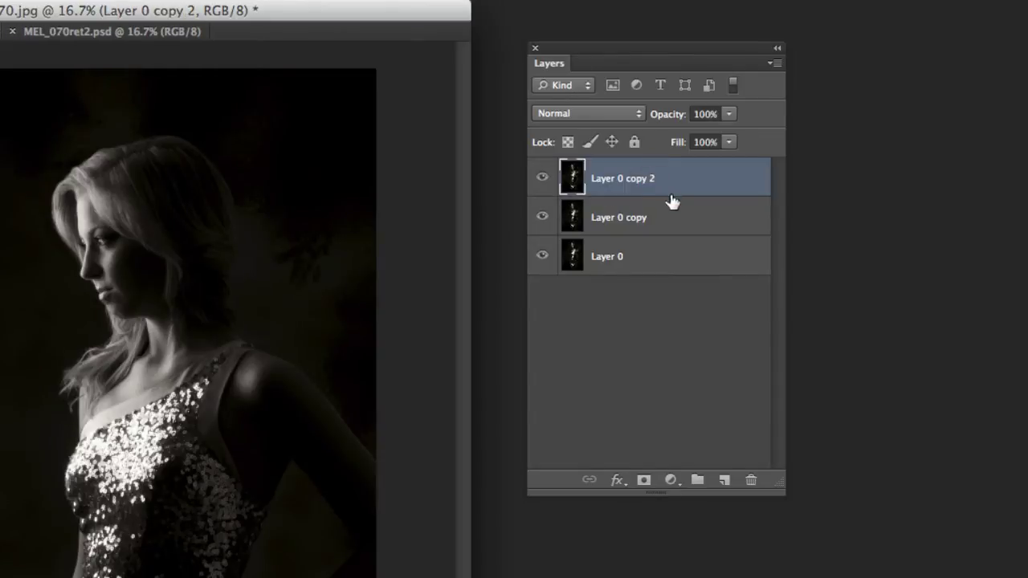
left_click_drag(639, 256, 656, 167)
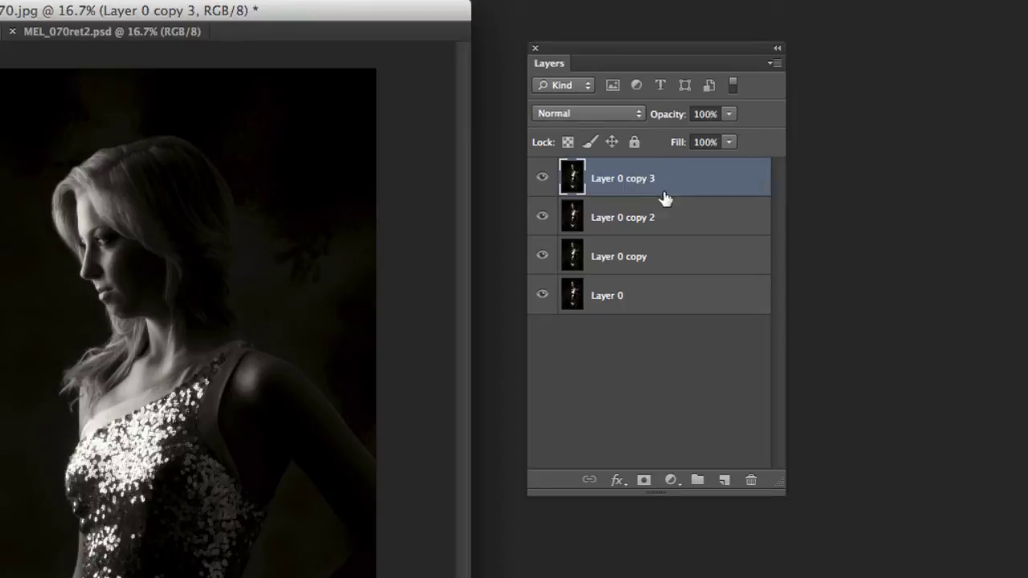
left_click(642, 297)
left_click_drag(654, 299, 663, 169)
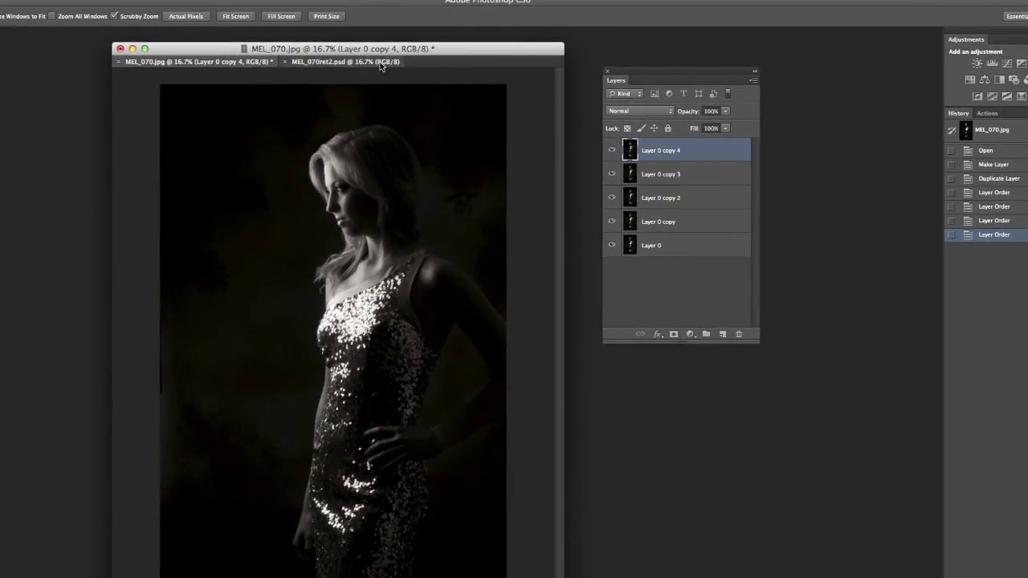
In MEL_070ret2.psd, hide Background and the layers above Background copy
left_click(380, 61)
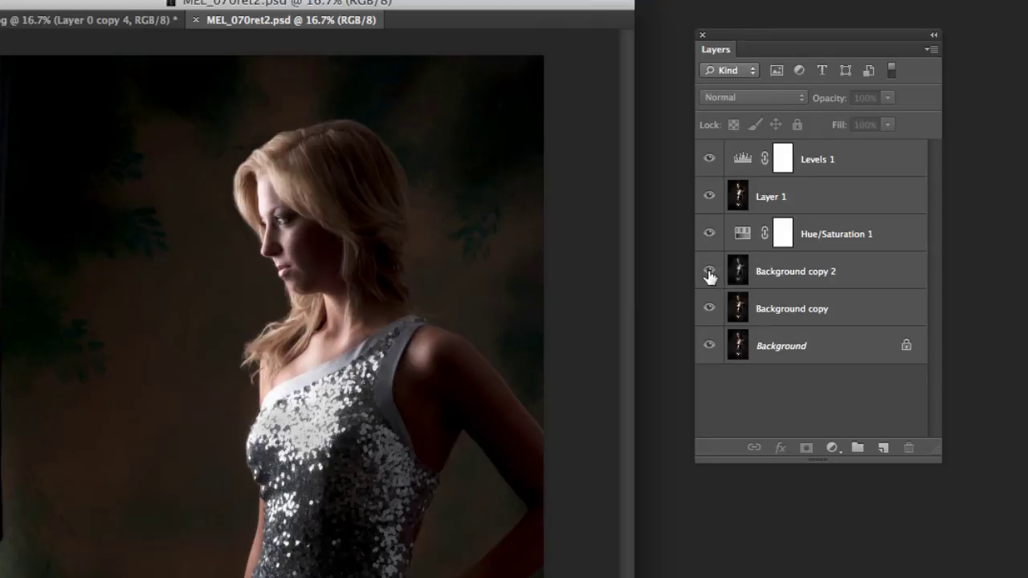
left_click(783, 276)
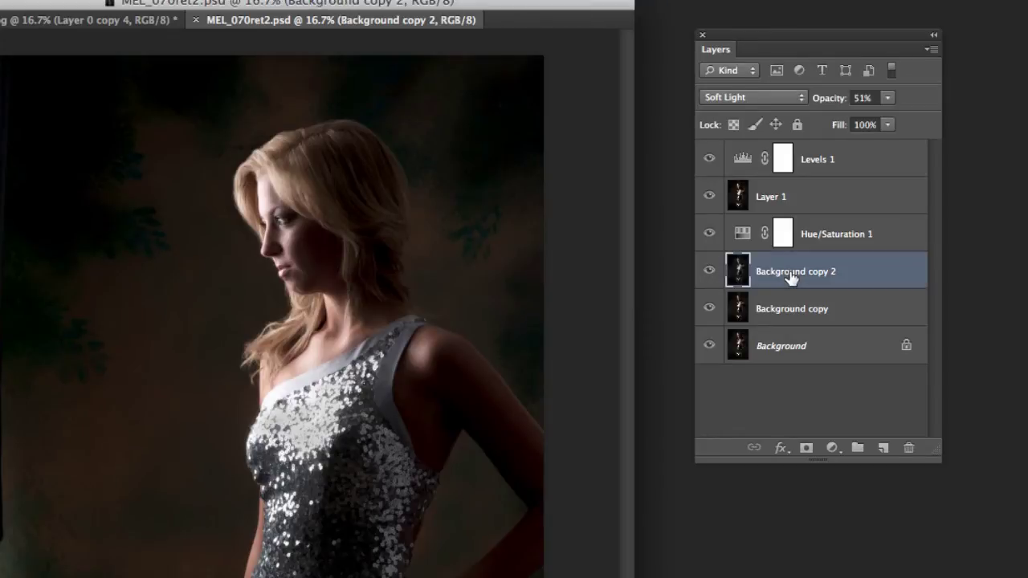
left_click(808, 304)
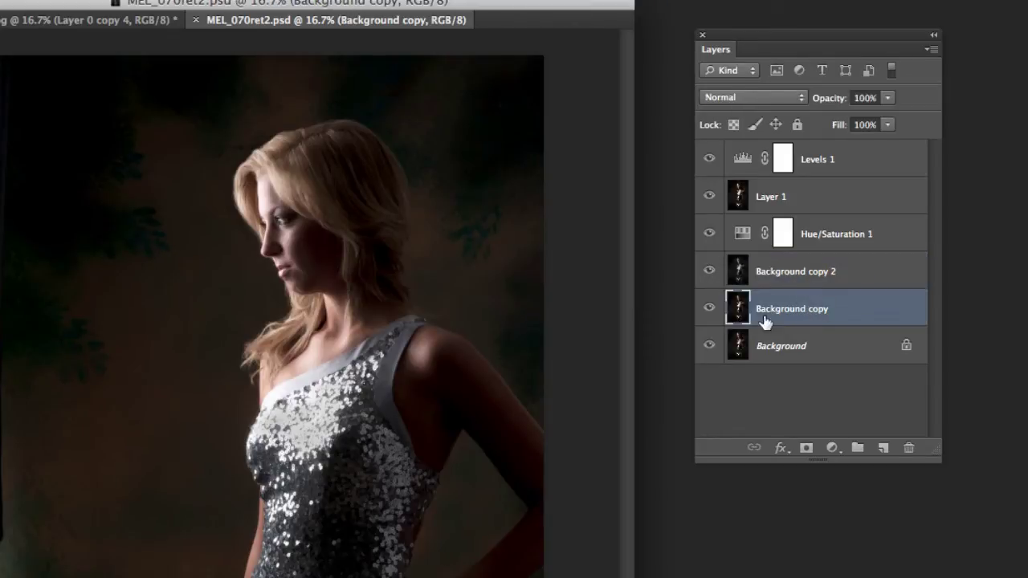
left_click(708, 346)
left_click_drag(709, 273, 713, 164)
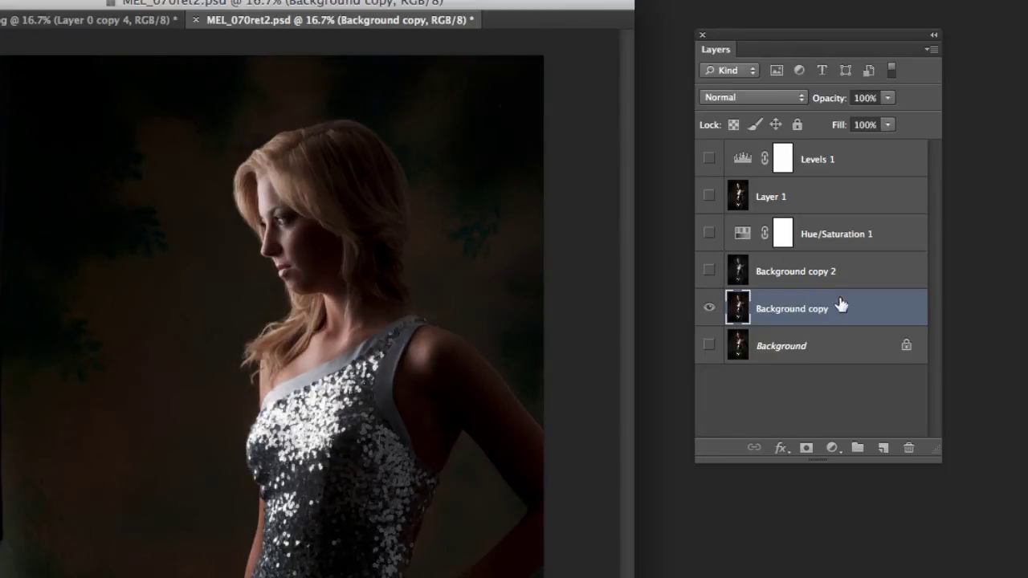
Show the hidden layers again, solo Background copy, then restore all six layers' visibility
left_click_drag(710, 346, 713, 158)
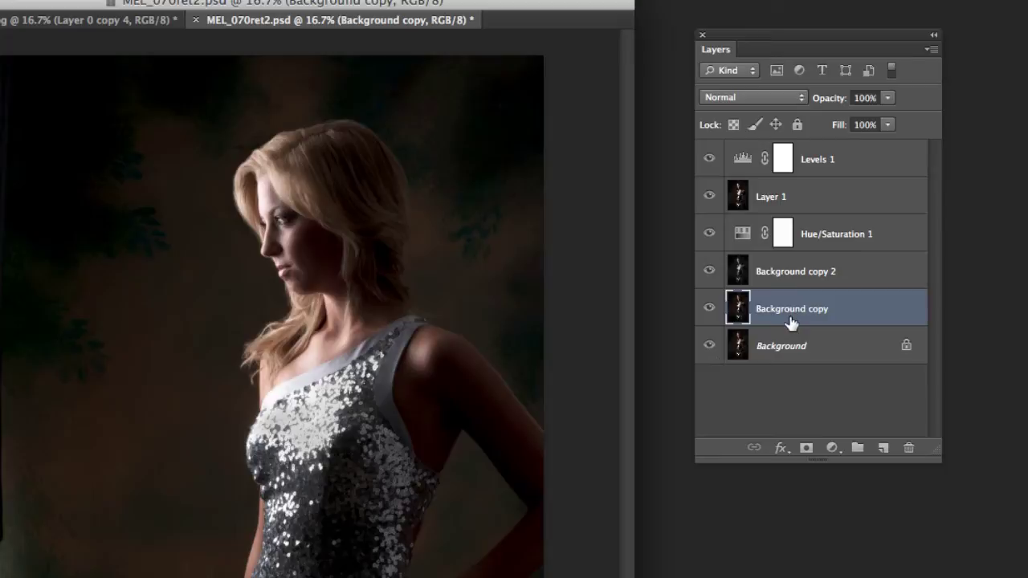
left_click(709, 312, "alt")
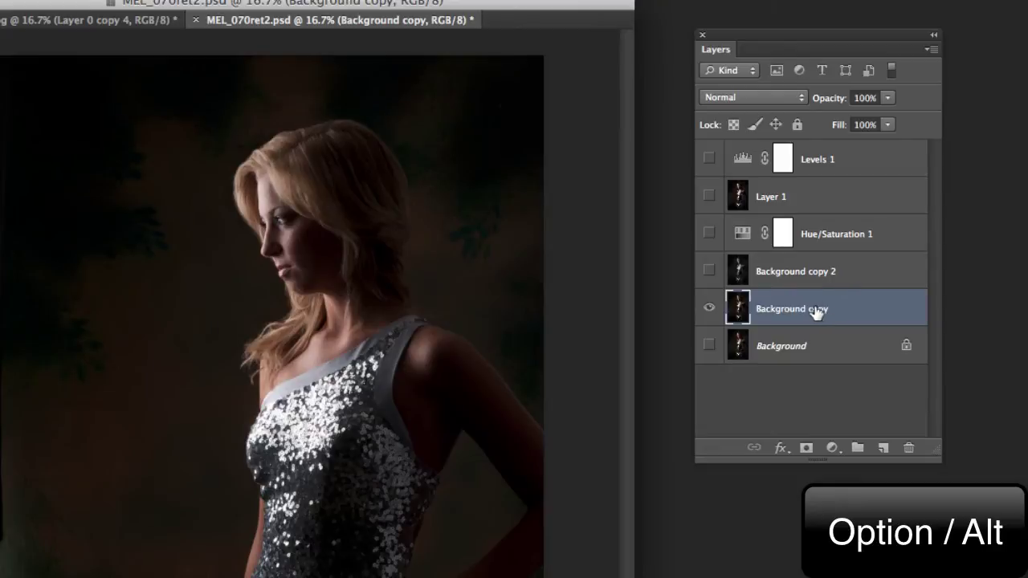
left_click(711, 308, "alt")
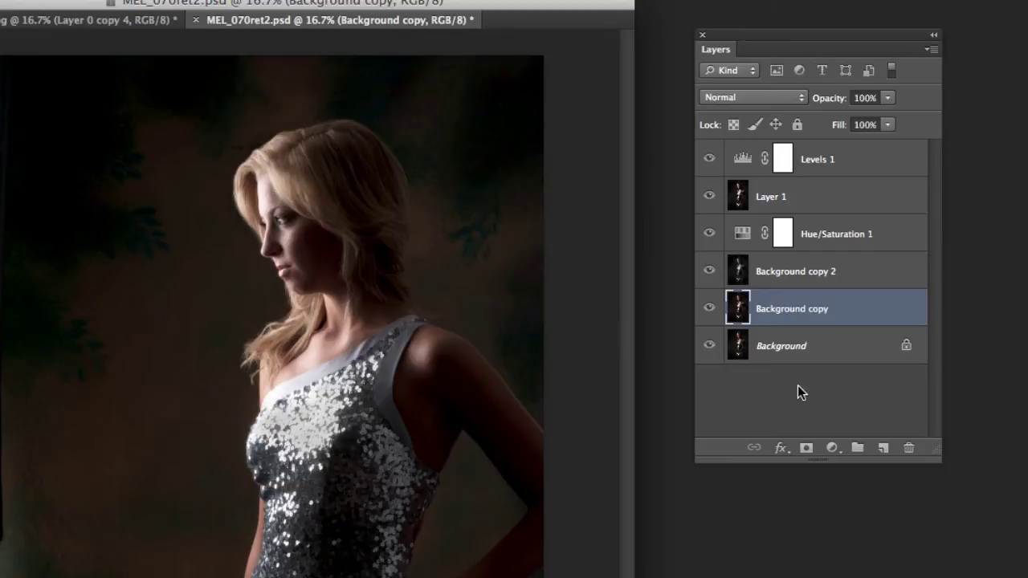
In MEL_070.jpg, set Layer 0 copy 4 to Soft Light, then reset it to Normal with Alt+Shift+N
left_click(139, 22)
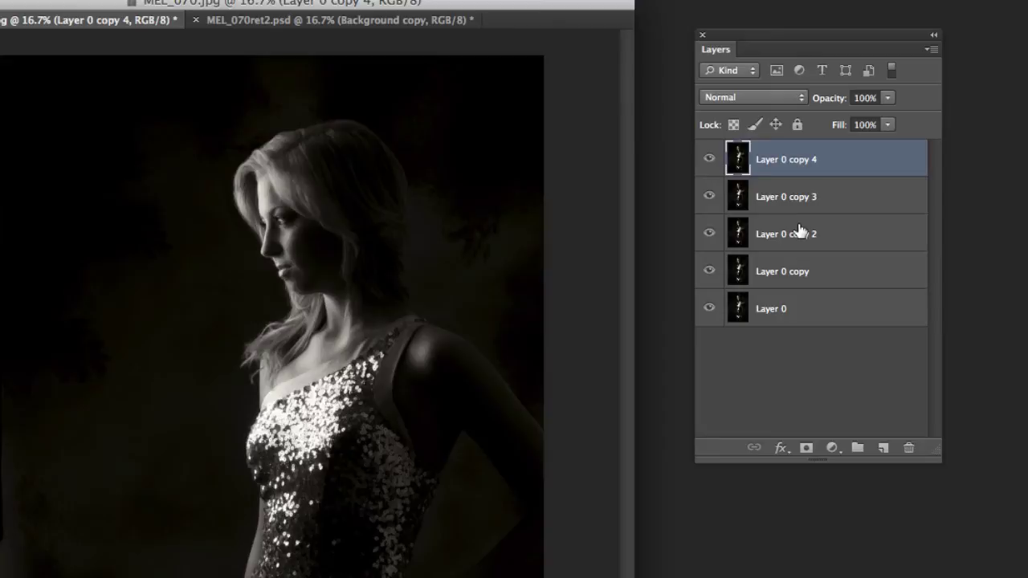
left_click(773, 98)
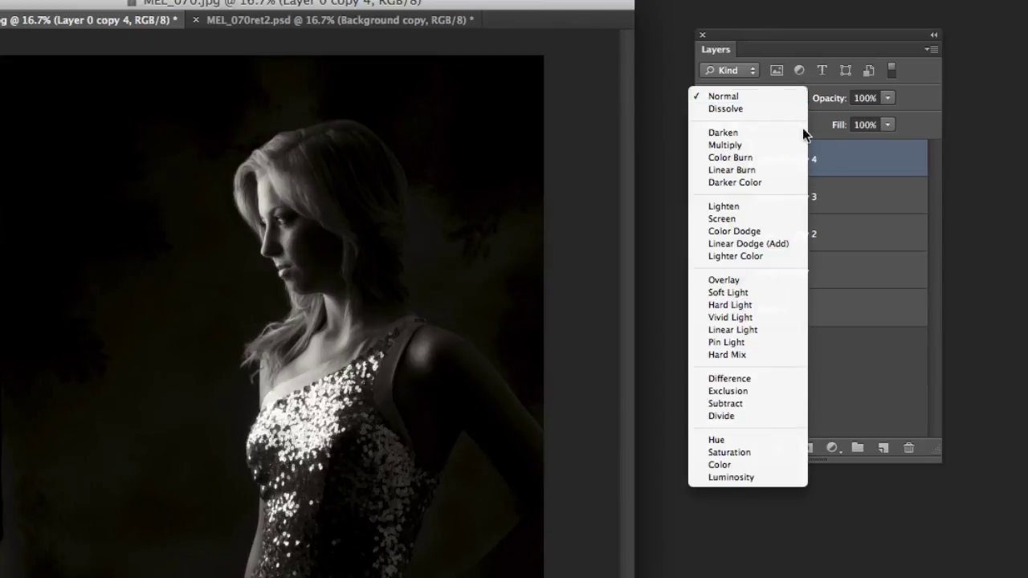
left_click(803, 128)
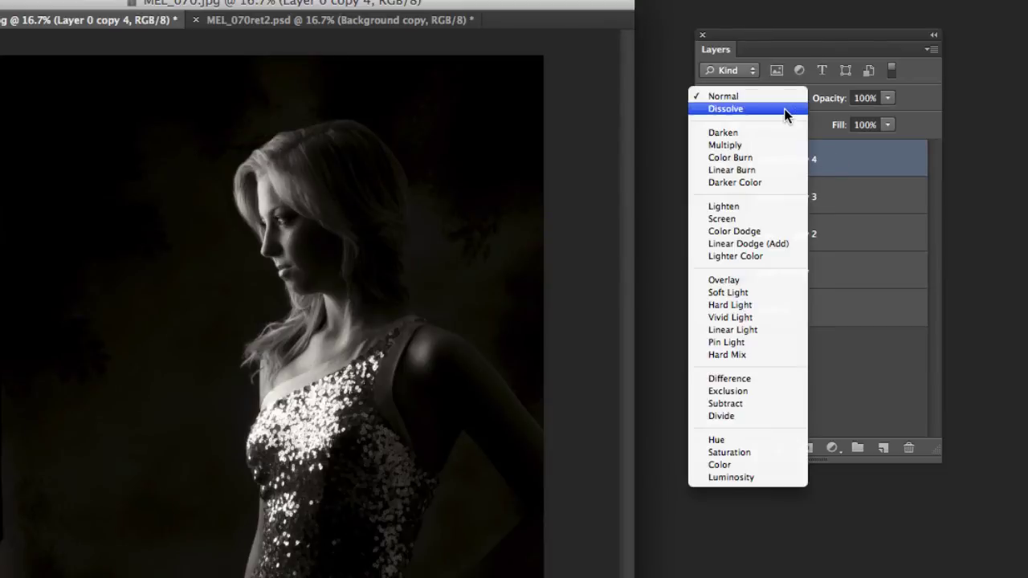
left_click(748, 292)
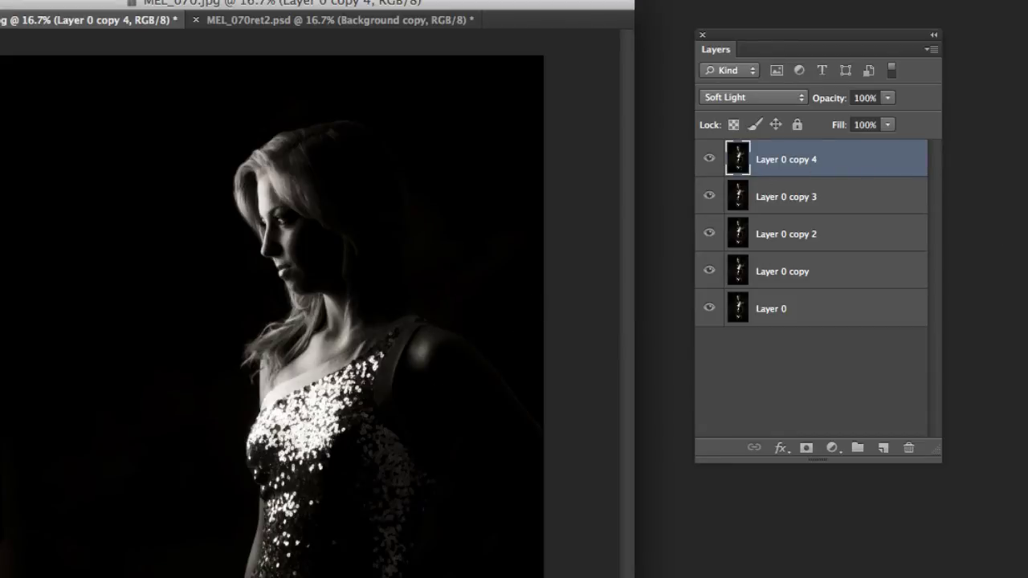
key("shift+alt+n")
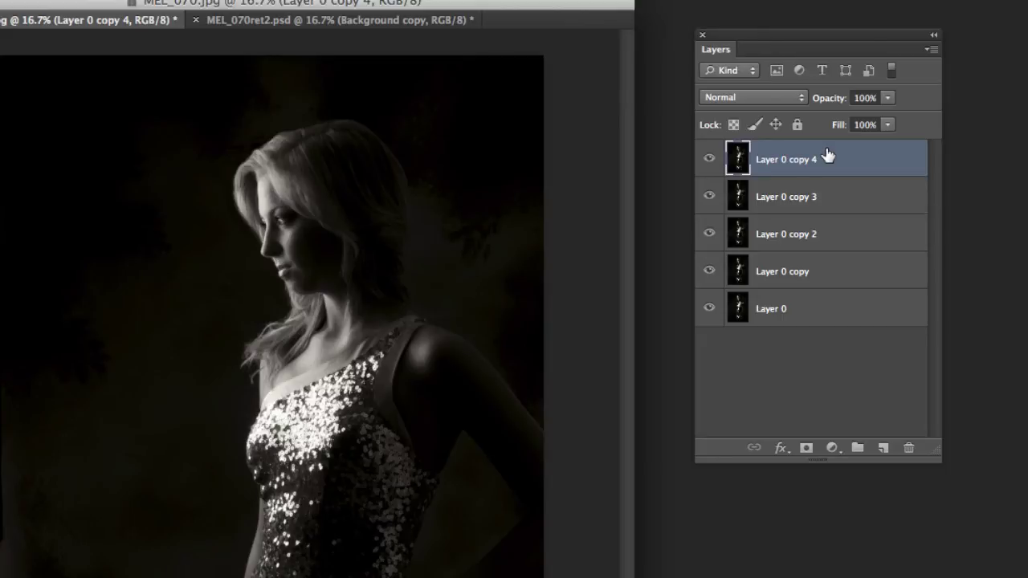
Cycle Layer 0 copy 4 through Multiply, Soft Light, Luminosity and Dissolve, ending on Linear Light
key("alt+shift+m")
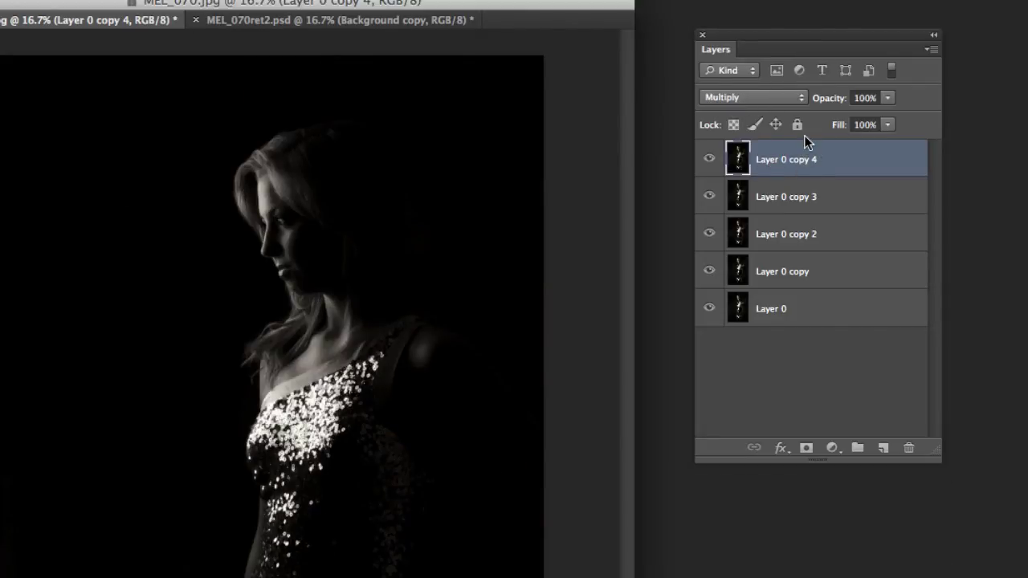
key("alt+shift+f")
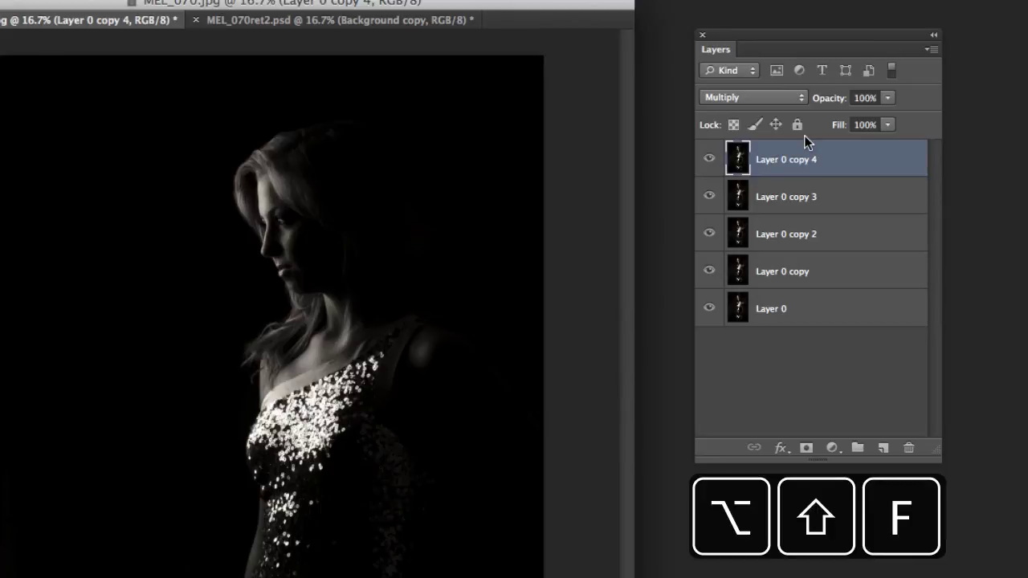
key("alt+shift+f")
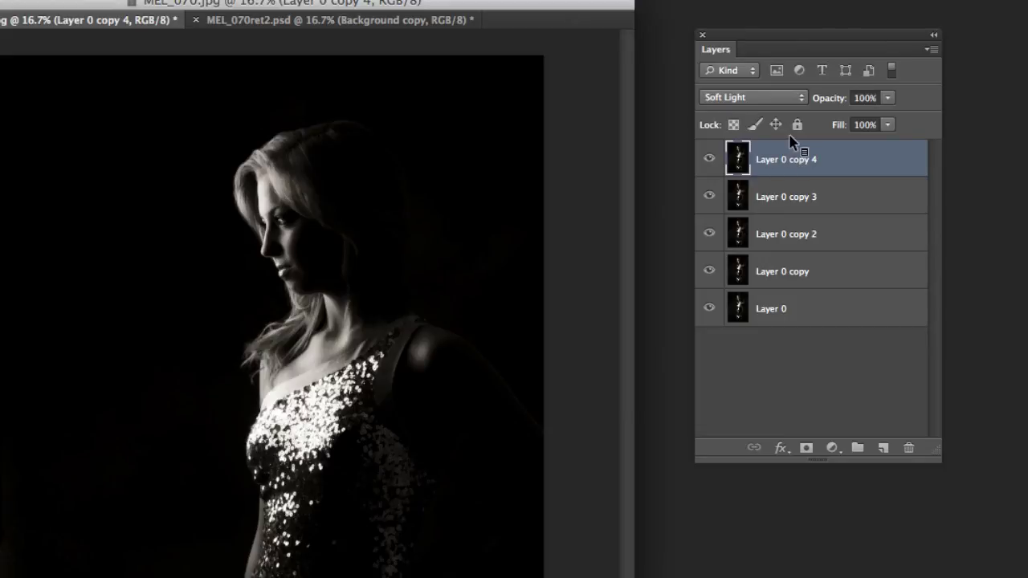
key("alt+shift+l")
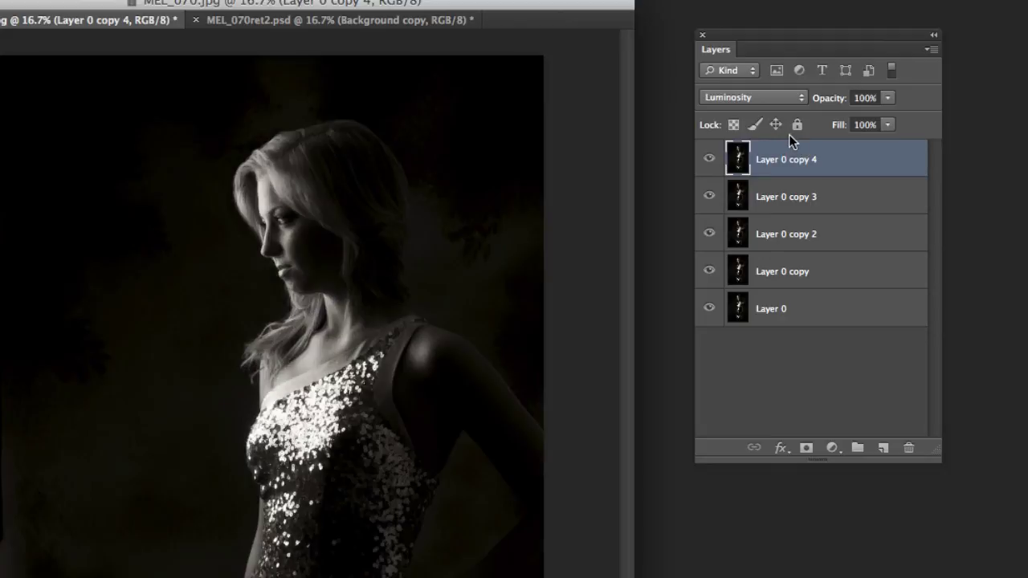
key("alt+shift+i")
key("alt+shift+j")
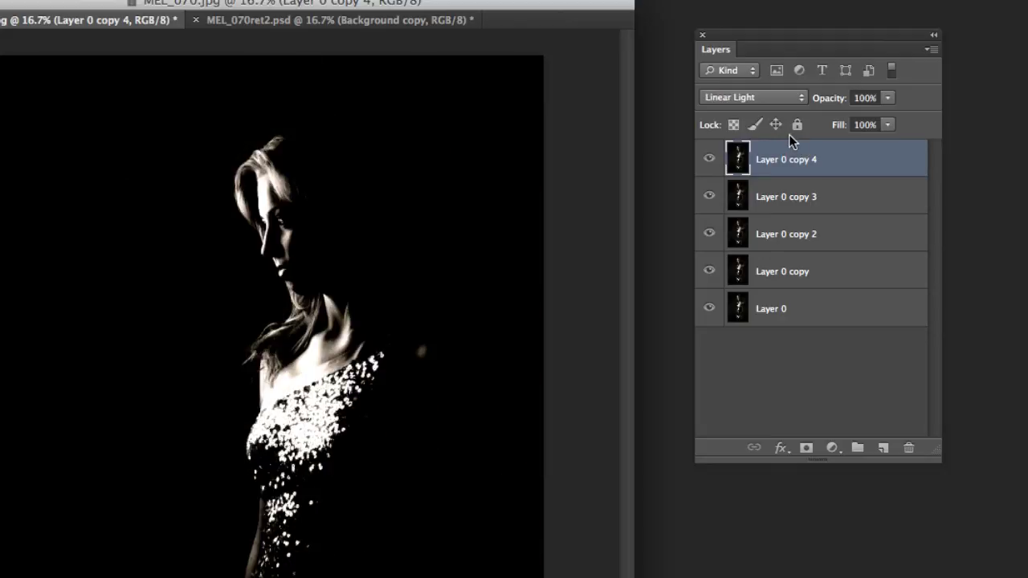